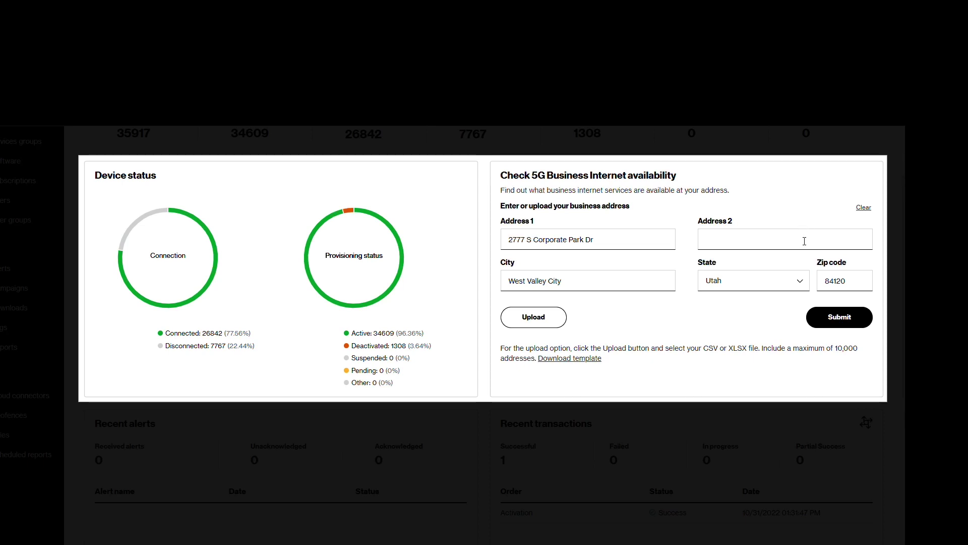
- Submit the entered business address in the 5G Business Internet availability card
left_click(838, 318)
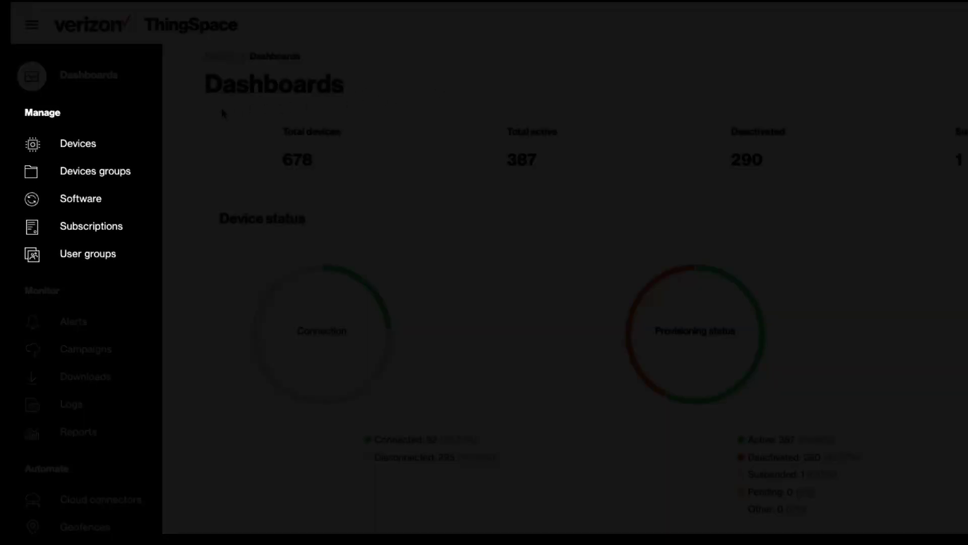
- Go to the Devices list and open Bulk search for up to 500 device IDs
left_click(78, 145)
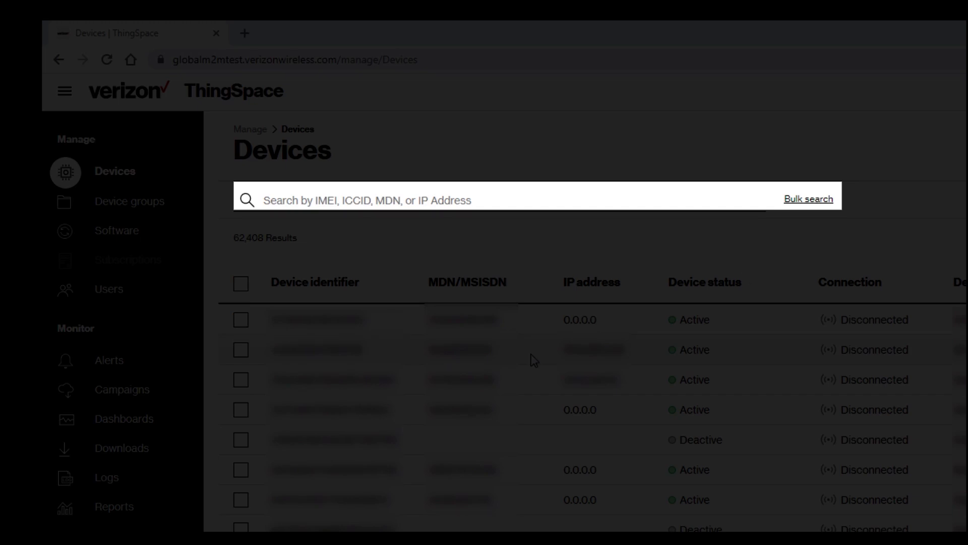
left_click(810, 201)
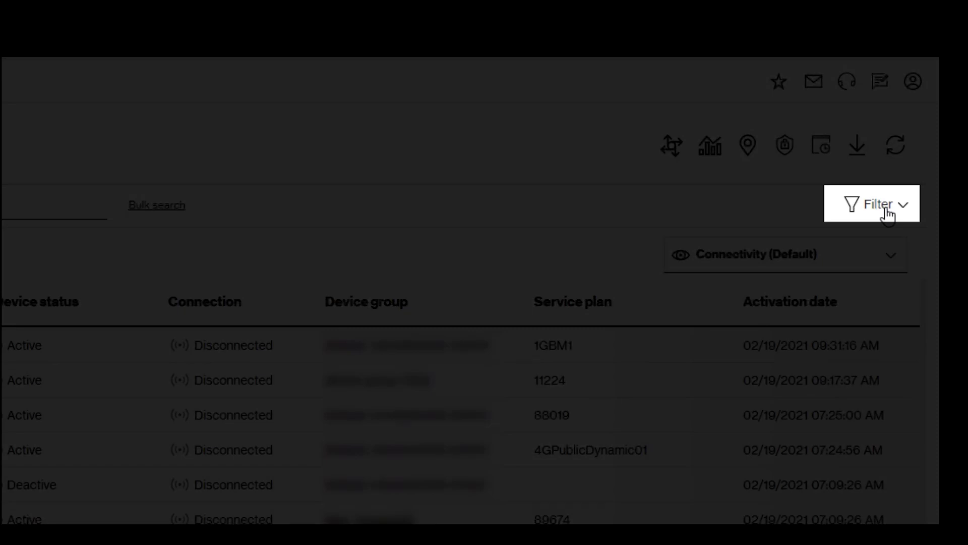
- Switch the device table to the Diagnostics view and begin a new custom table view
left_click(886, 209)
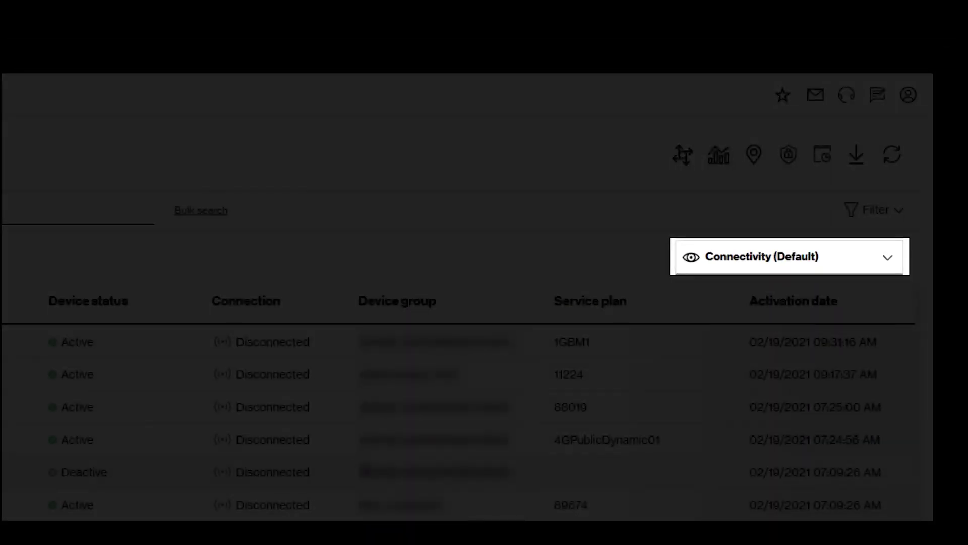
left_click(818, 270)
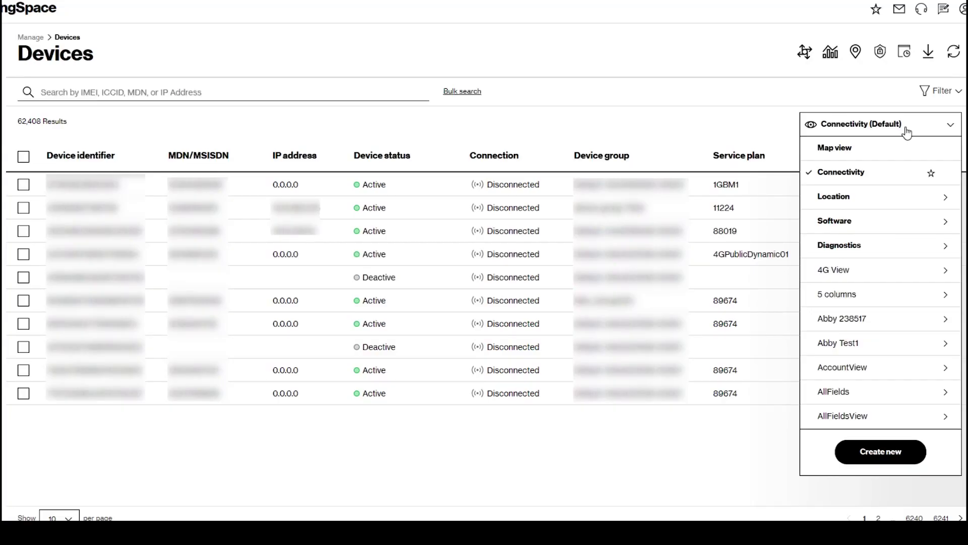
left_click(883, 249)
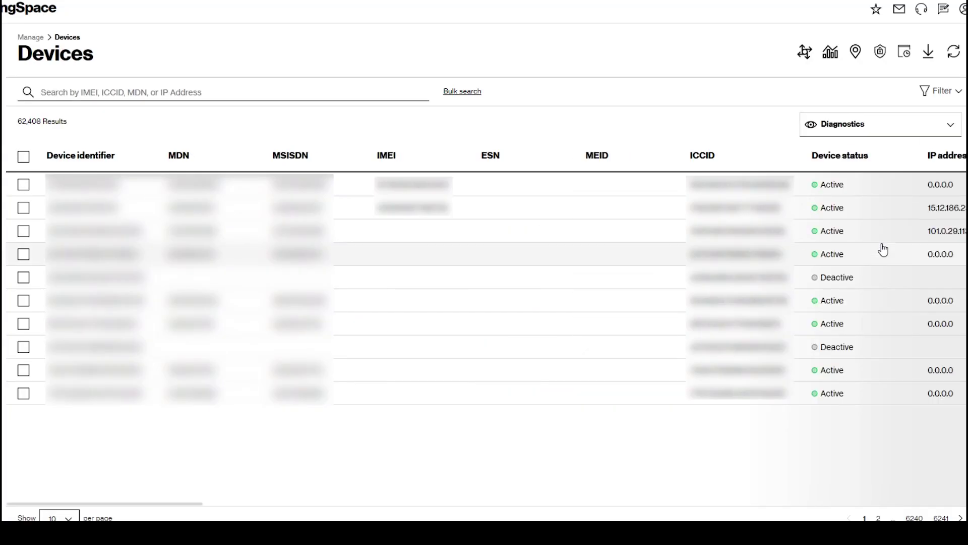
left_click(919, 130)
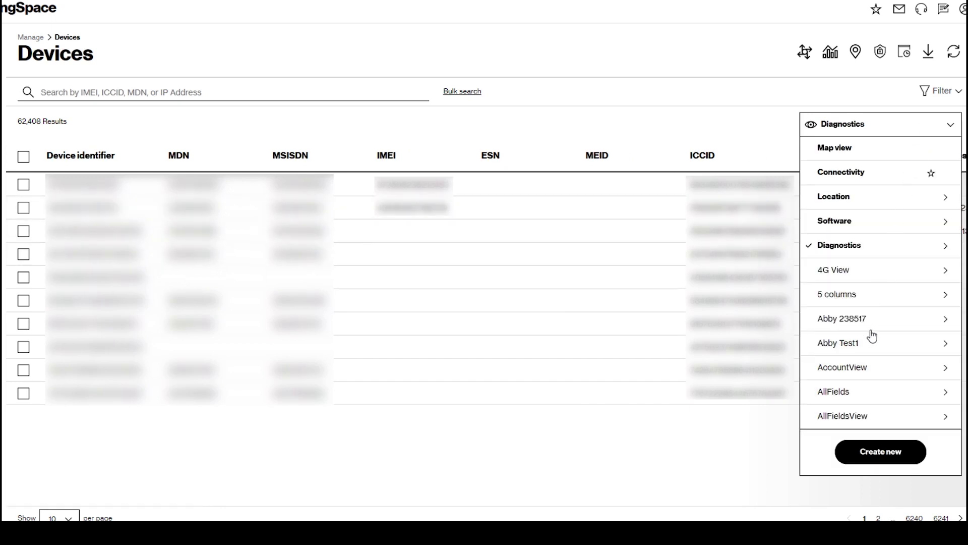
left_click(885, 447)
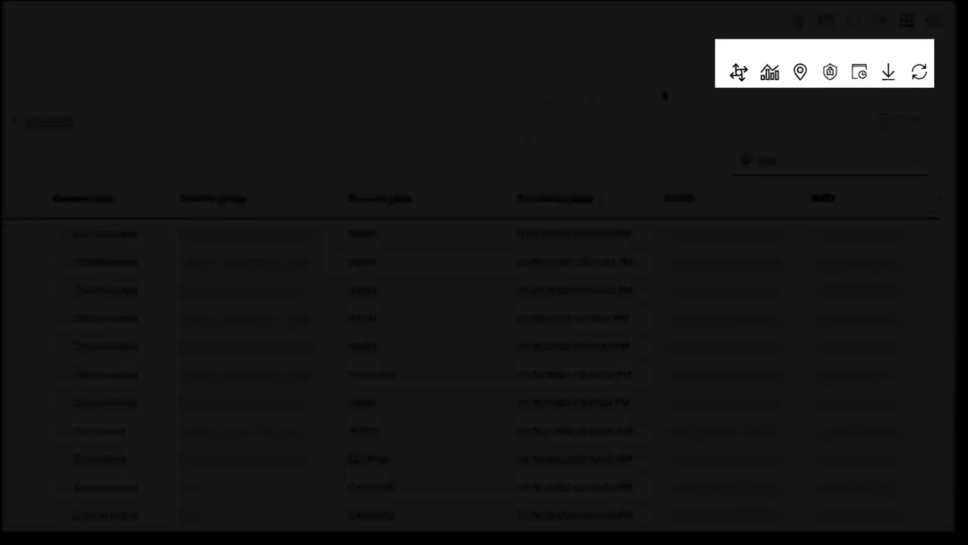
- Begin a device activation with Device and SIM, not SKU and SIM, as the activation type
left_click(737, 74)
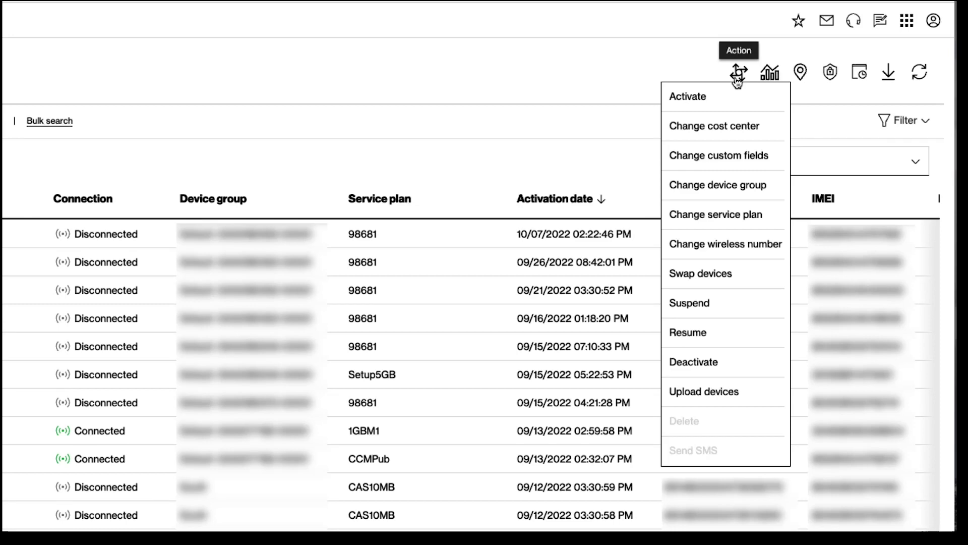
left_click(685, 97)
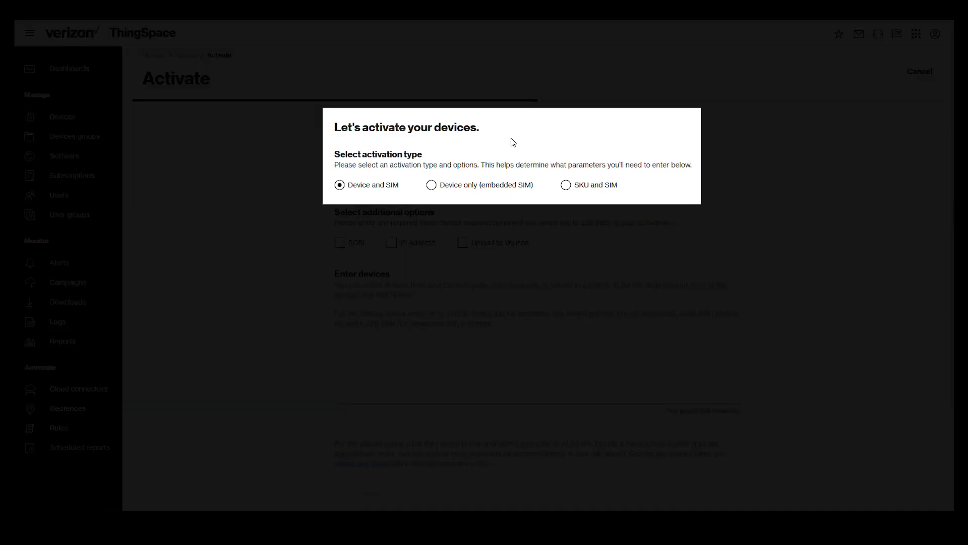
left_click(565, 185)
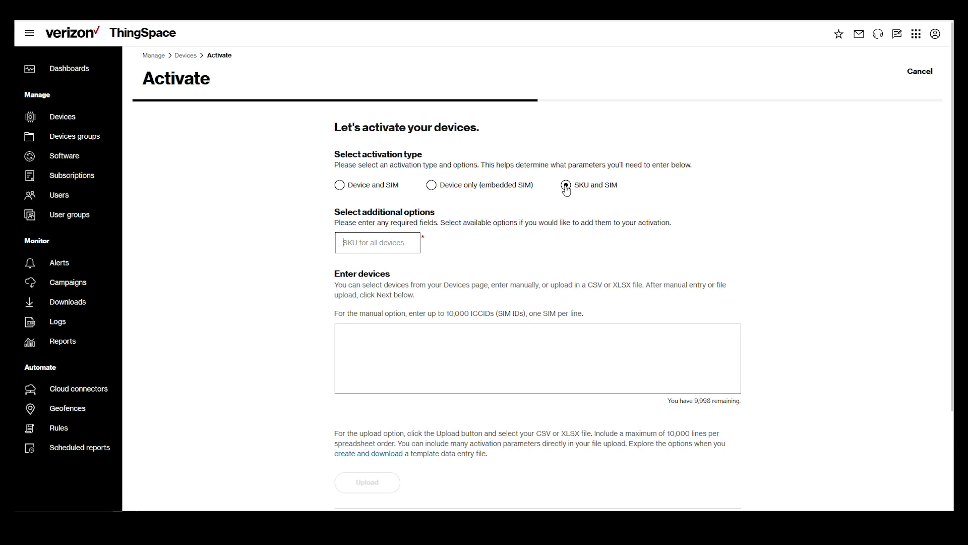
left_click(340, 185)
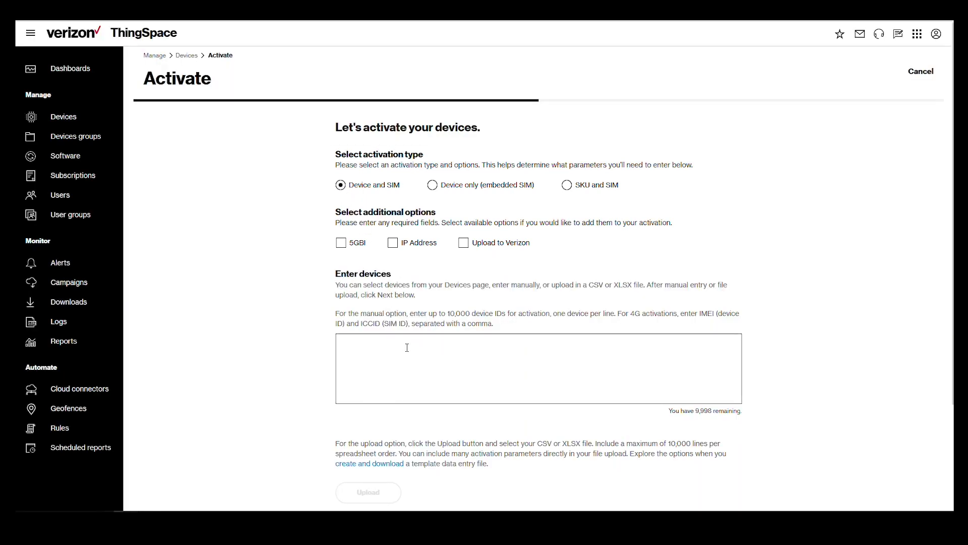
- Paste one device's IMEI and ICCID pair into Enter devices and review the upload template fields
key("ctrl+v")
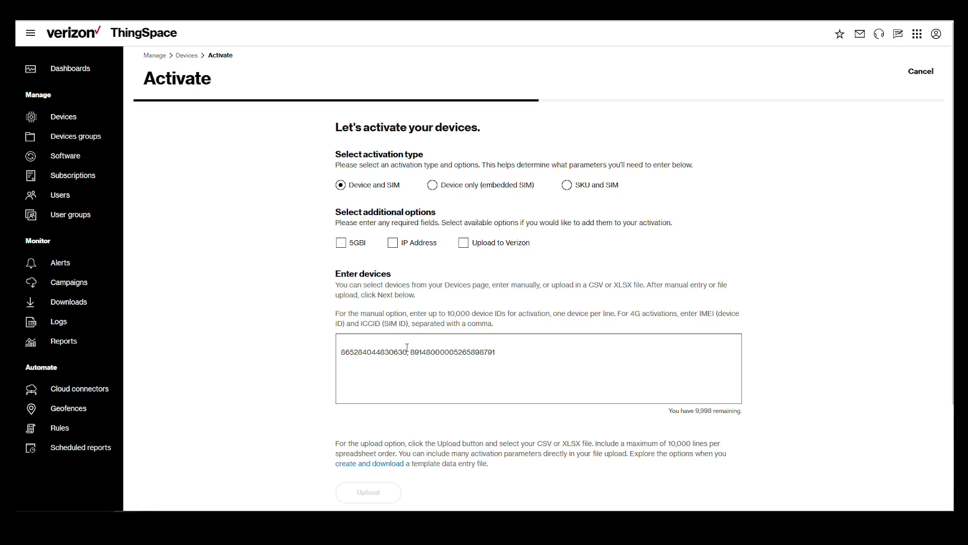
left_click(567, 186)
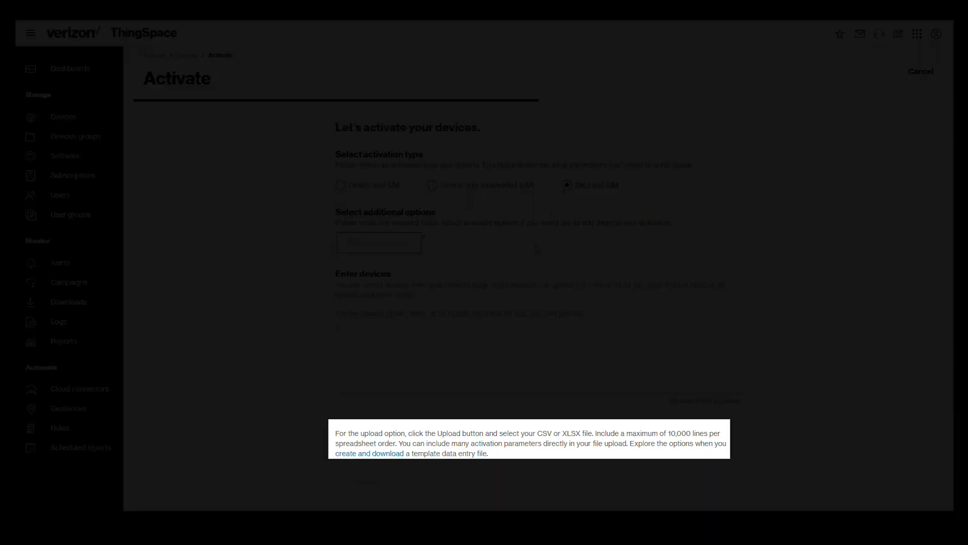
left_click(371, 454)
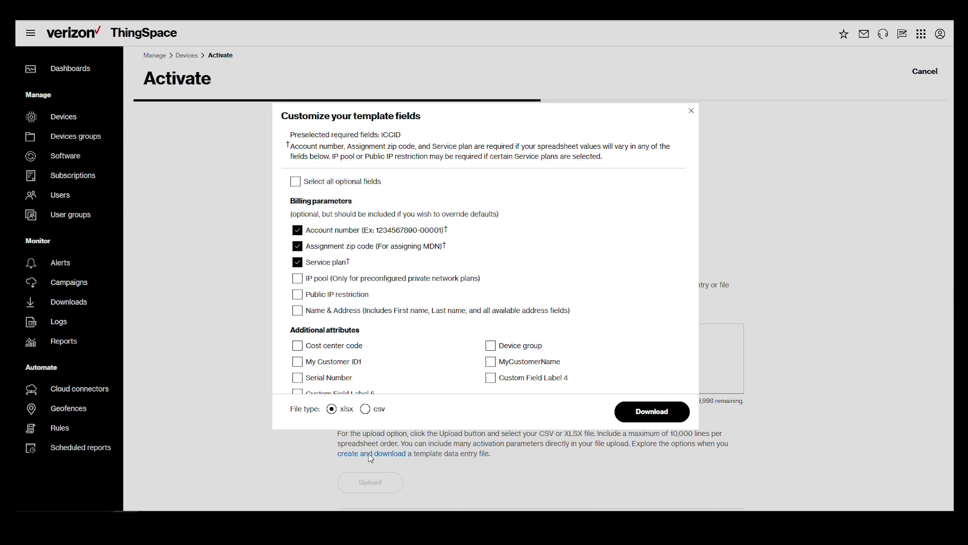
left_click(372, 458)
scroll(408, 353, "down", 2)
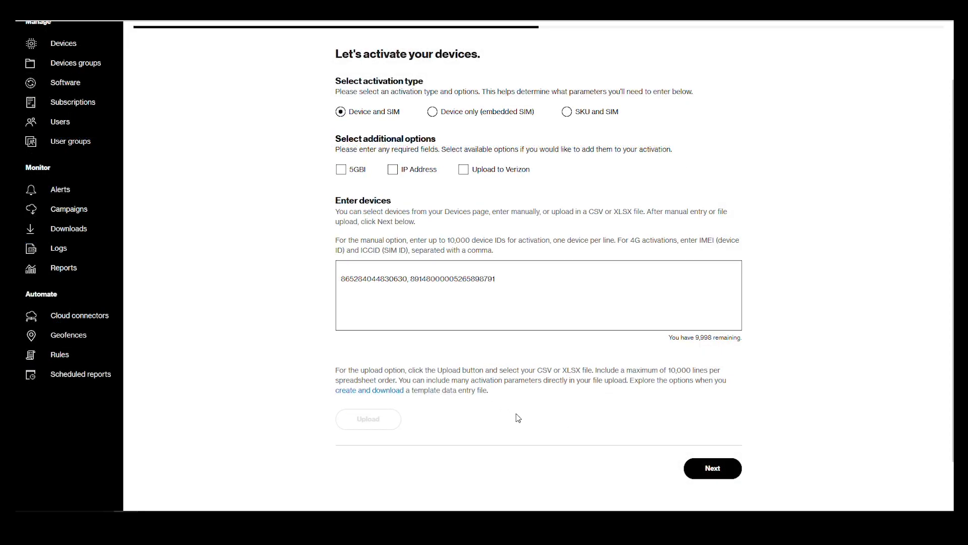
- Continue to activation details with zip code 10036, hide optional fields, and choose the 5GBPub plan
left_click(706, 471)
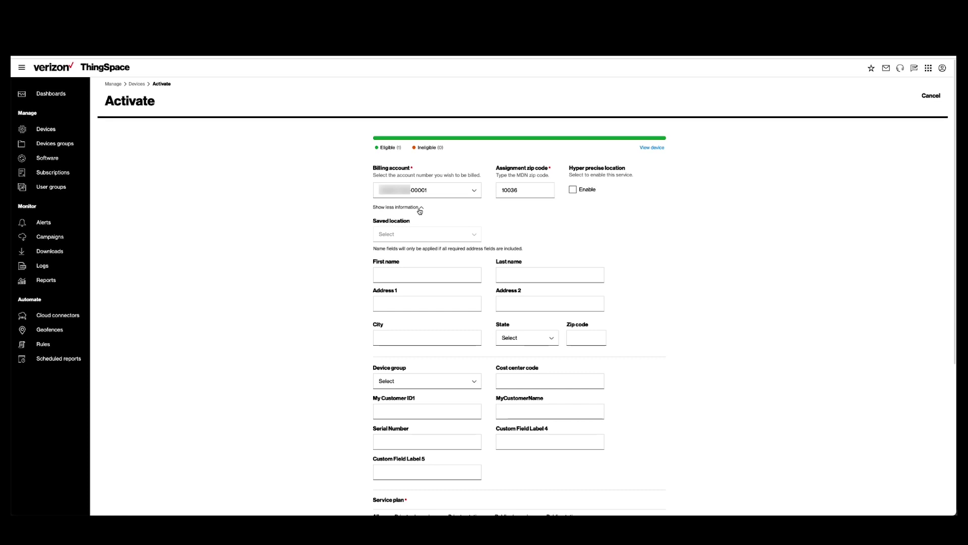
left_click(419, 208)
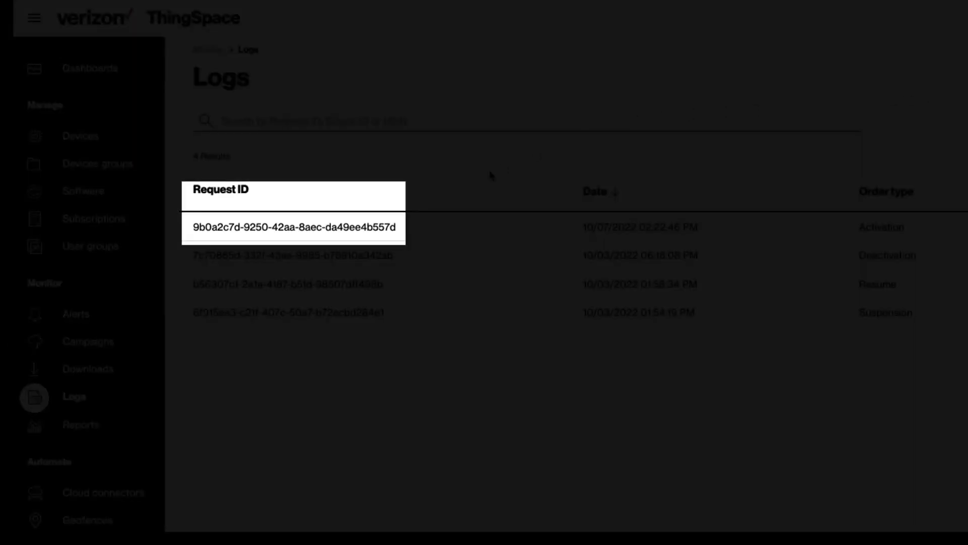
- Open the log details for the activation Request ID, then the activated device's page
left_click(365, 229)
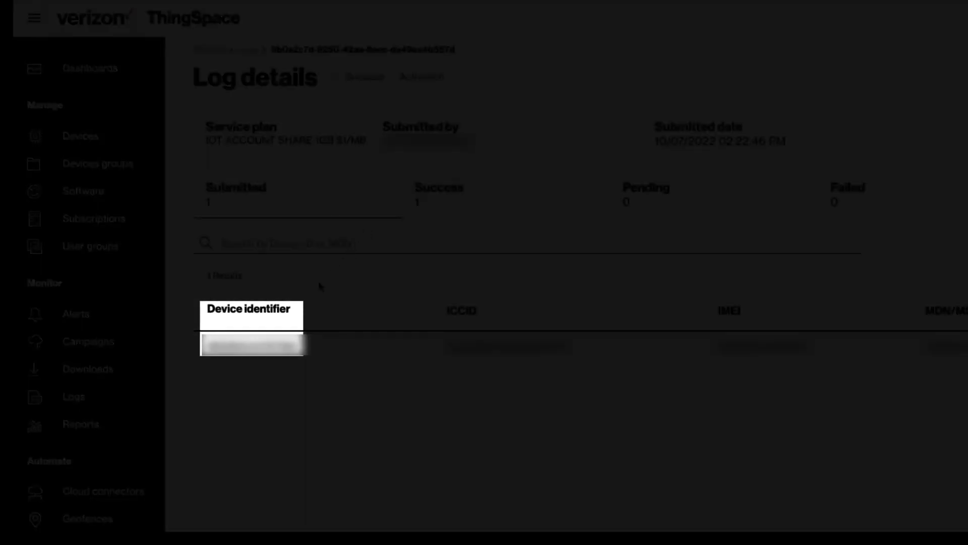
left_click(252, 346)
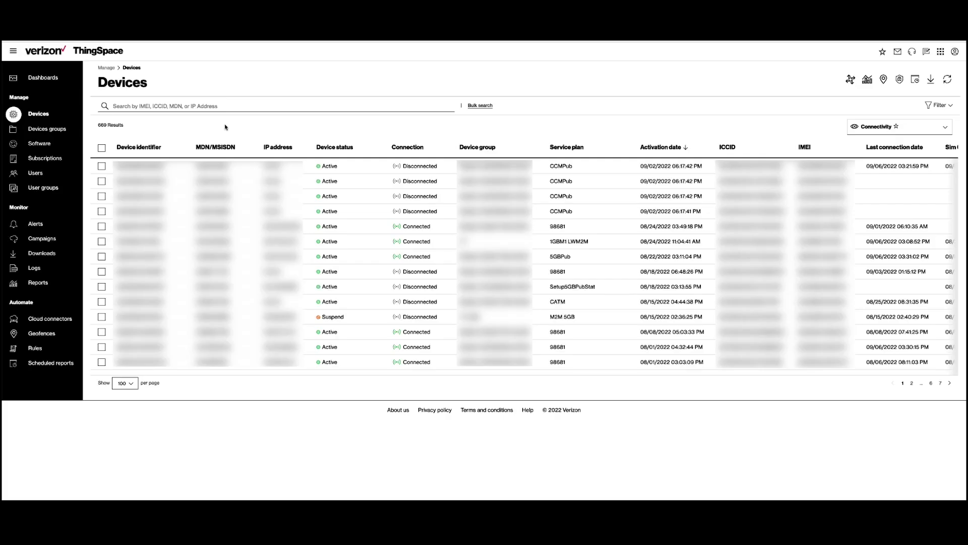
- Run an Aggregated usage report for the pasted device ID, Aug 31 to Sept 6, 2022
left_click(35, 282)
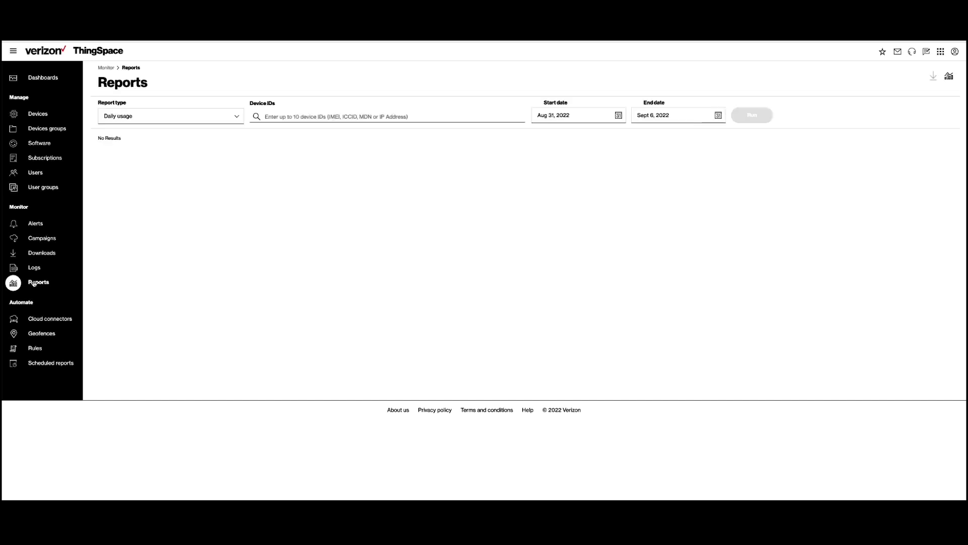
left_click(231, 123)
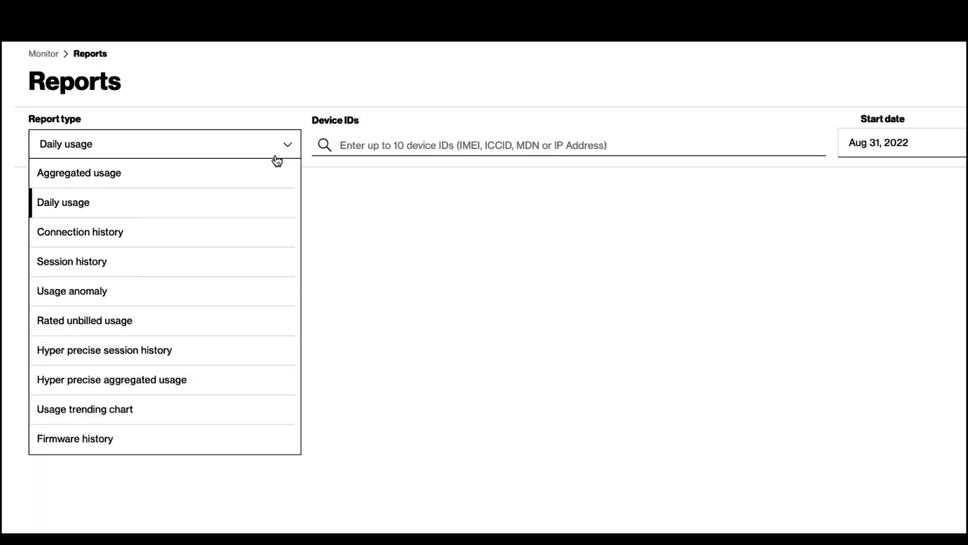
left_click(130, 175)
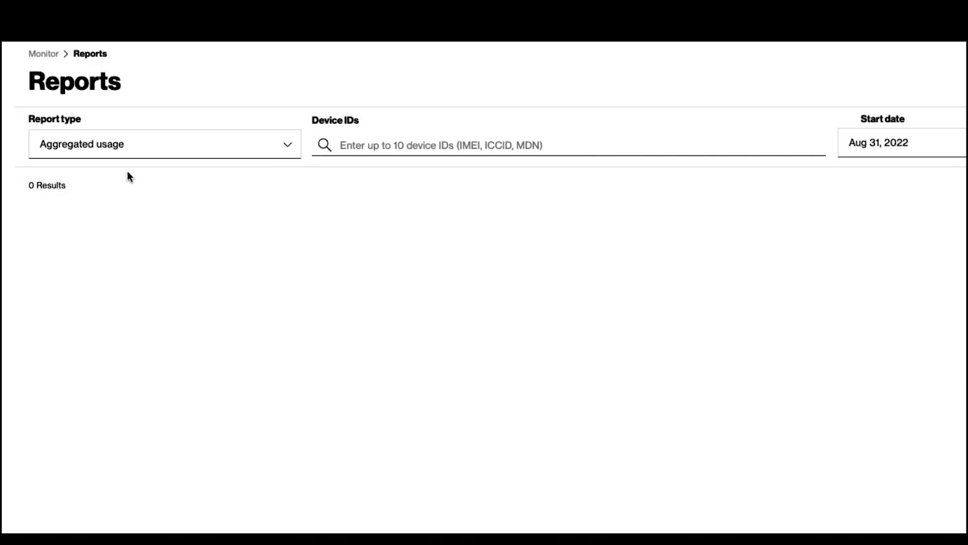
left_click(409, 145)
key("ctrl+v")
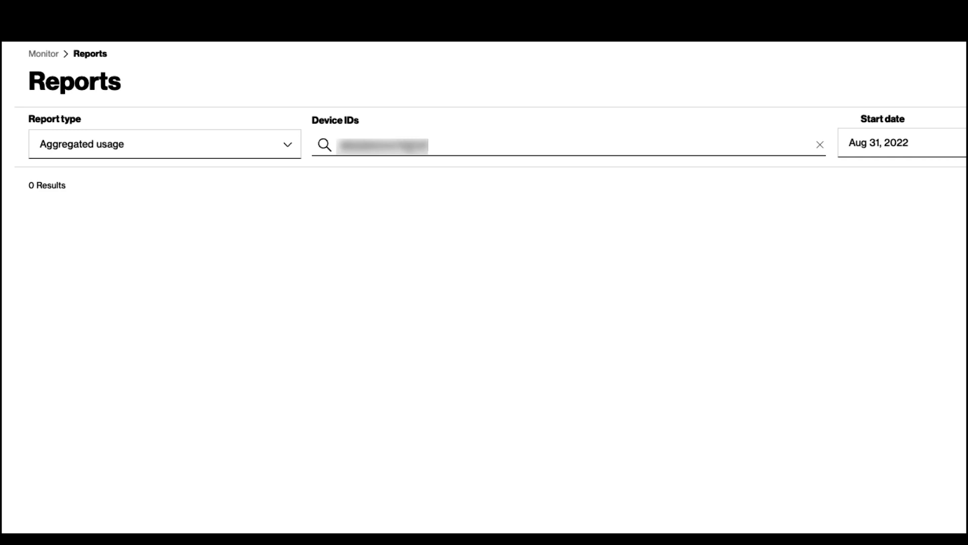
left_click(739, 152)
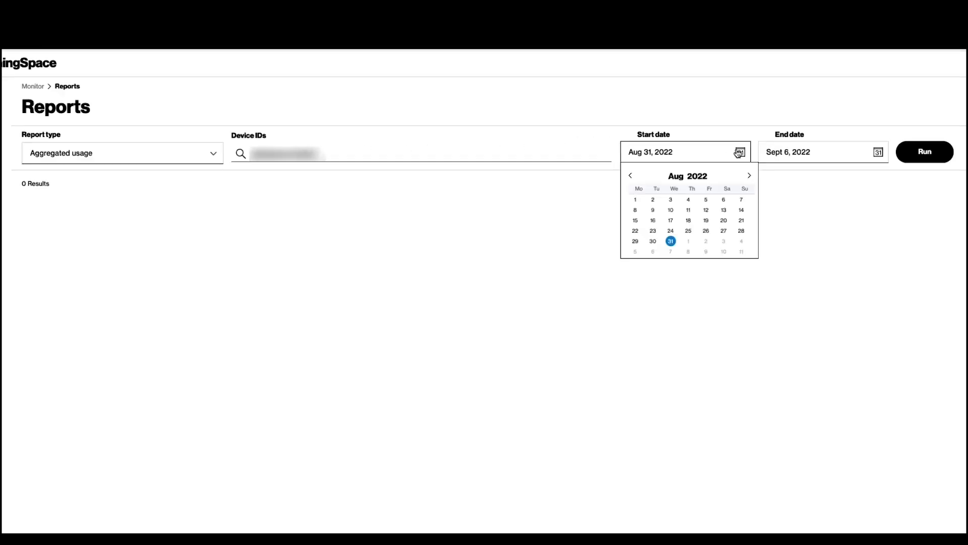
left_click(877, 153)
left_click(920, 152)
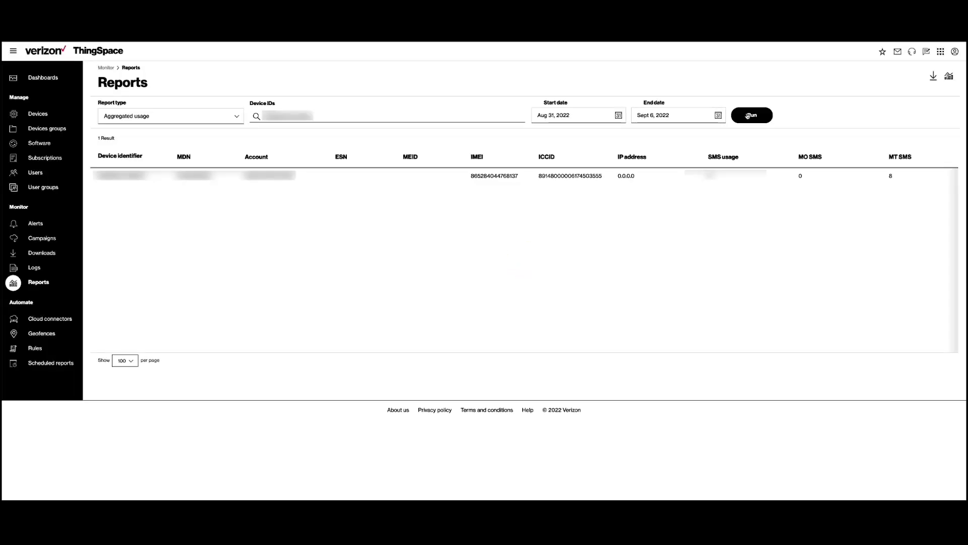
scroll(794, 342, "right", 10)
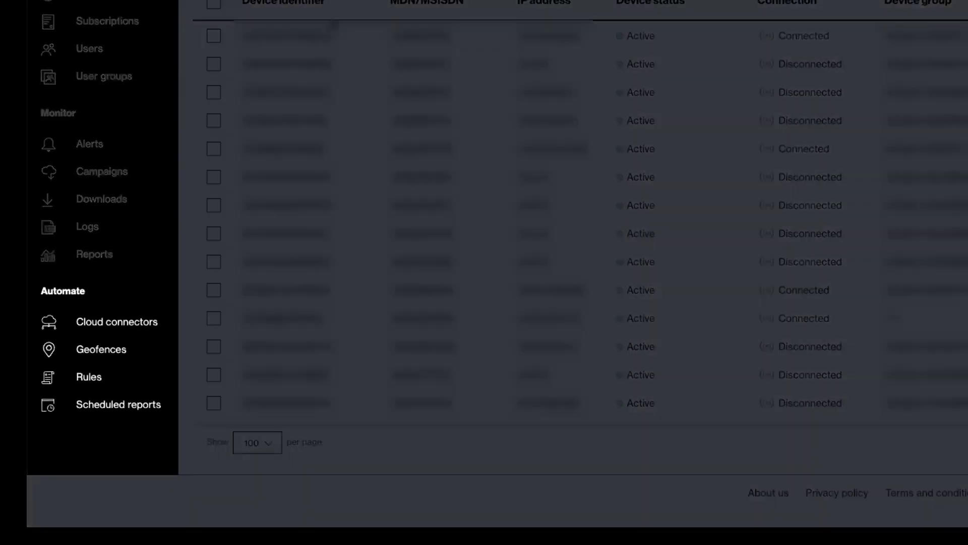
- Open Rules under Automate to list the 45 alert rules
left_click(90, 377)
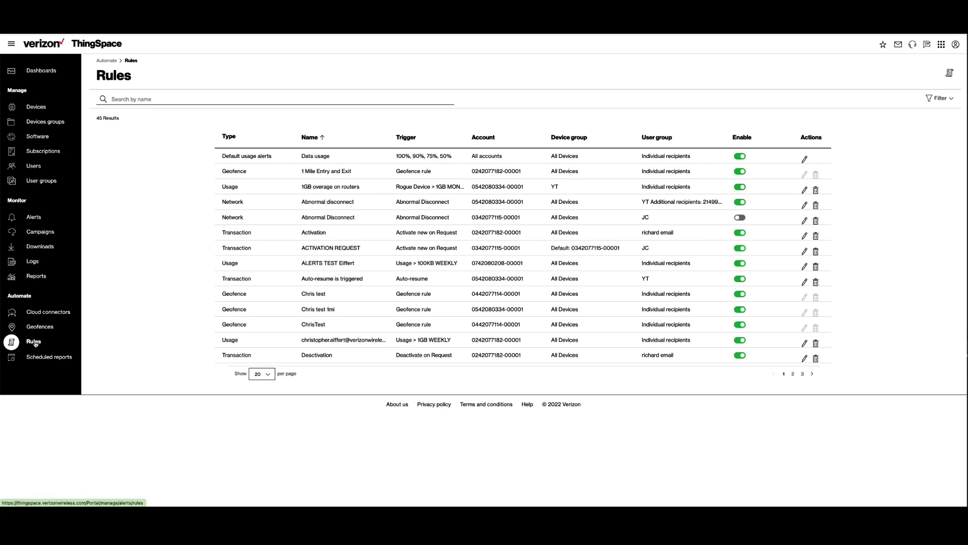
- Create a new Usage rule on the first account, applied to all devices
left_click(36, 344)
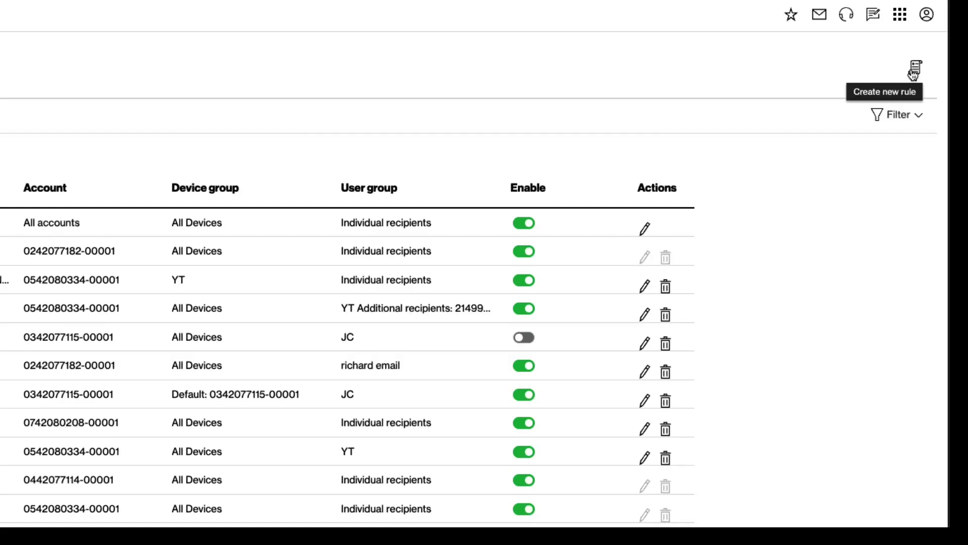
left_click(914, 68)
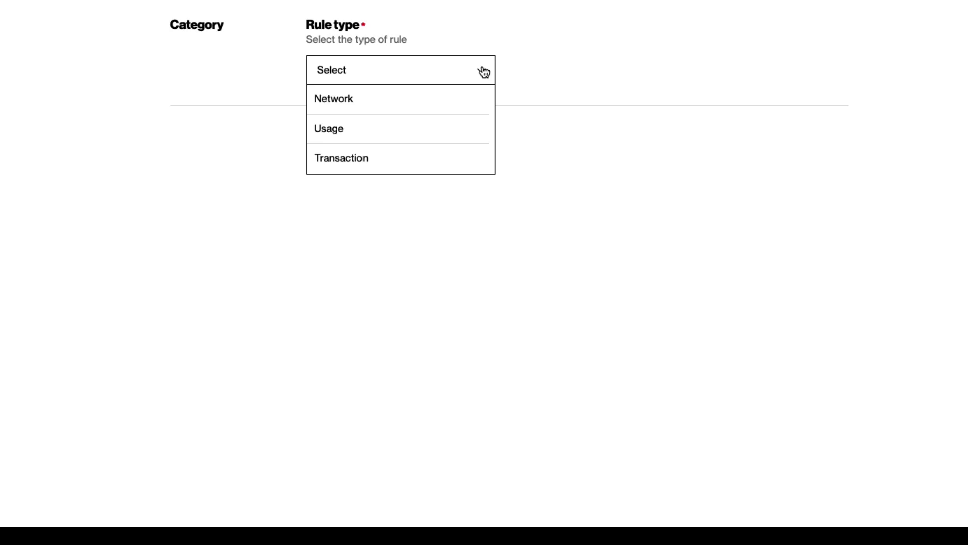
left_click(386, 137)
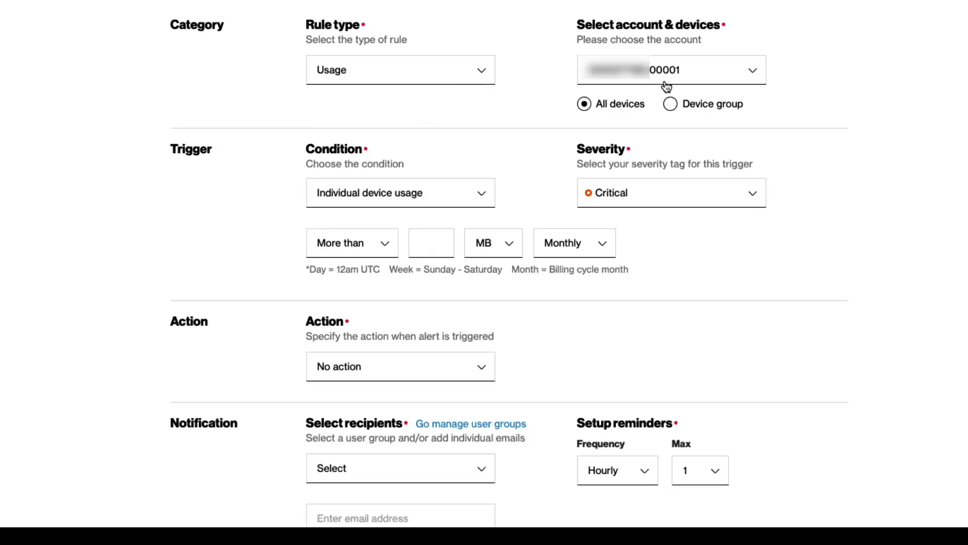
left_click(740, 80)
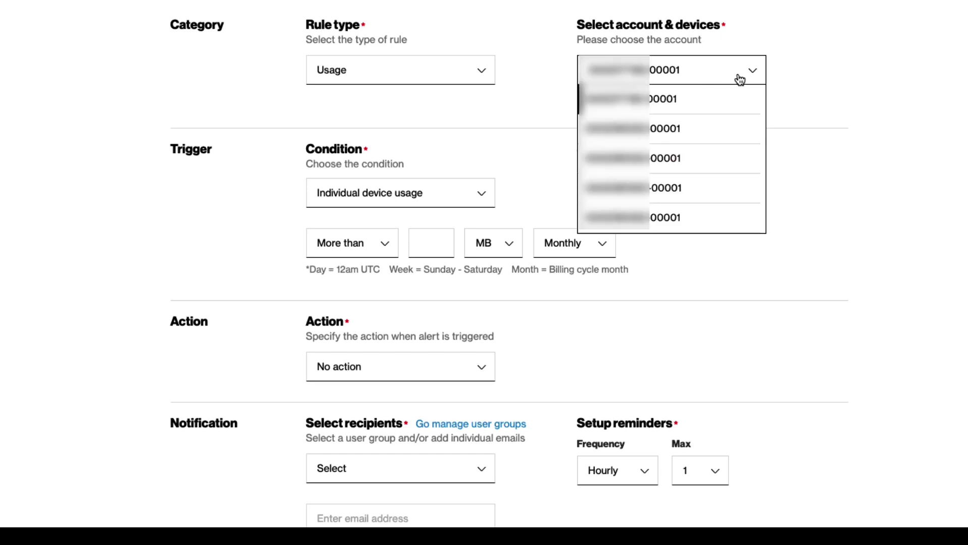
left_click(820, 118)
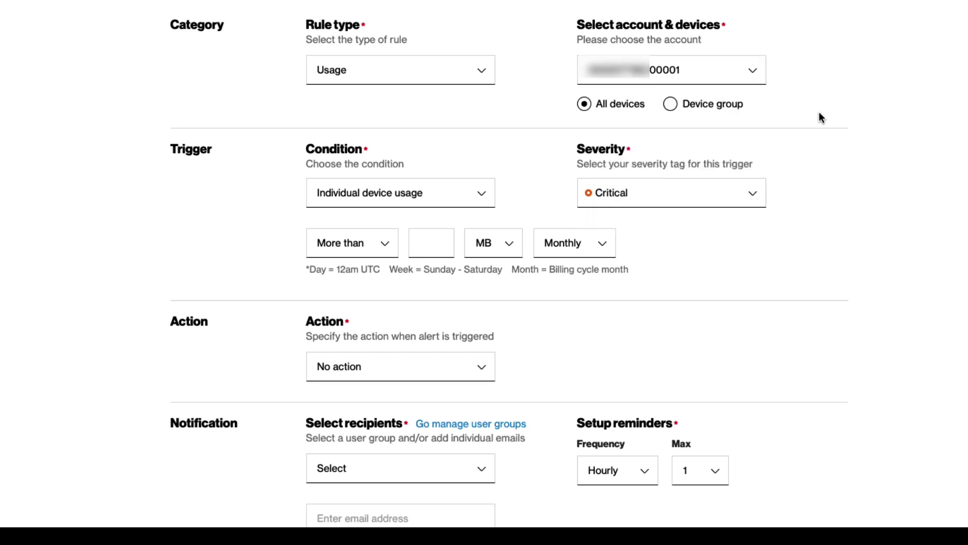
left_click(670, 105)
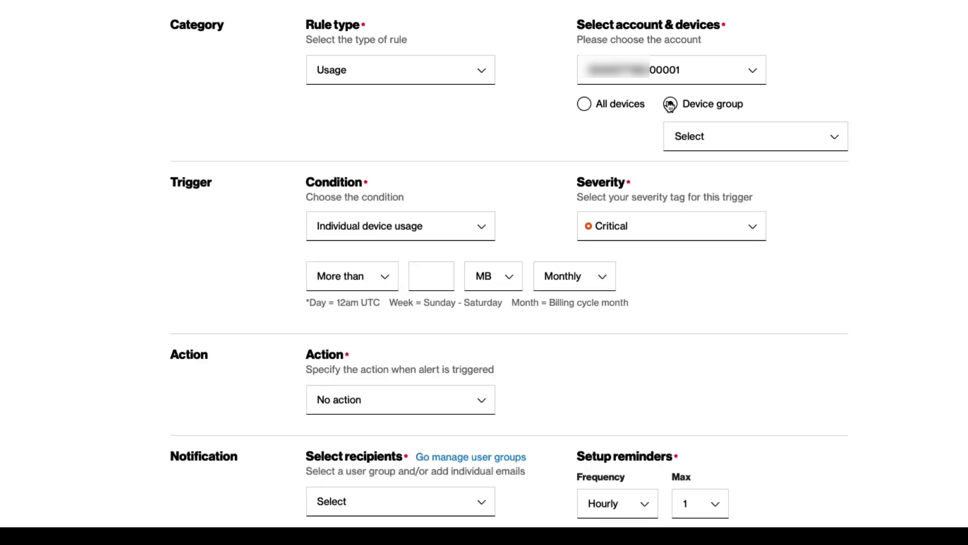
left_click(583, 105)
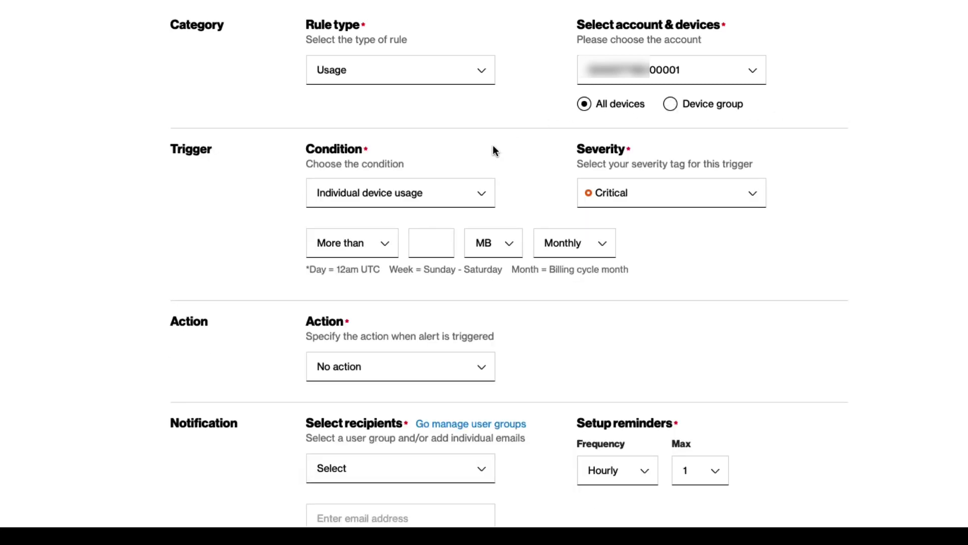
- Keep Individual device usage as the trigger condition, set severity to Major, and leave No action
left_click(474, 201)
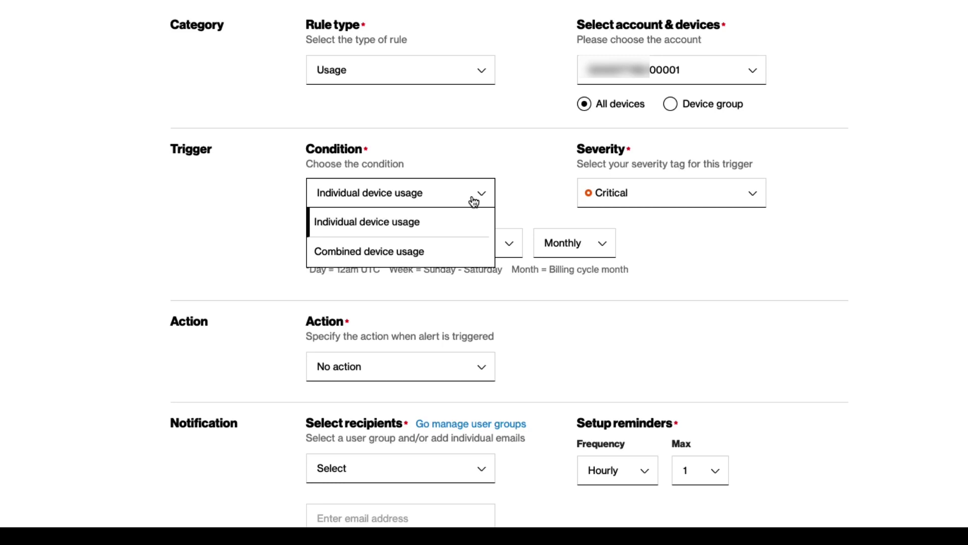
left_click(532, 198)
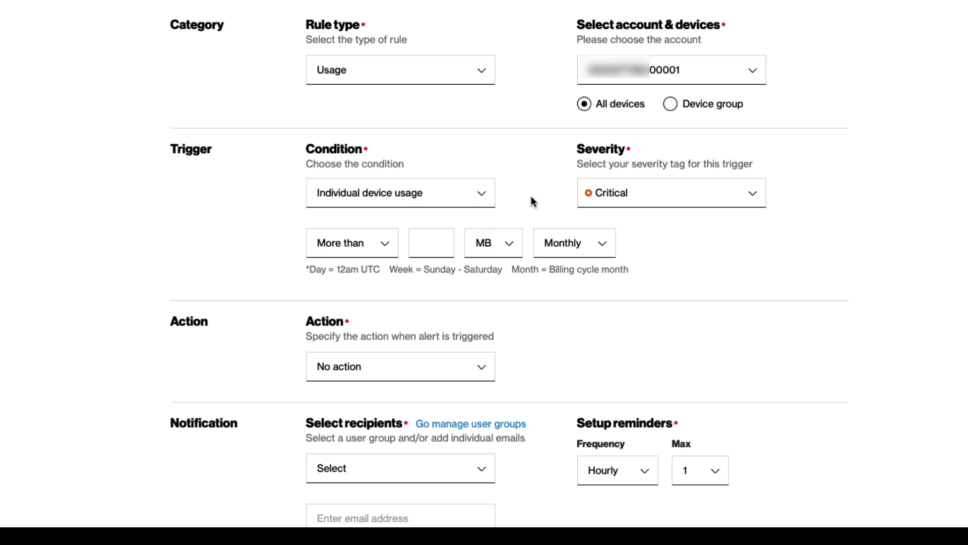
left_click(732, 206)
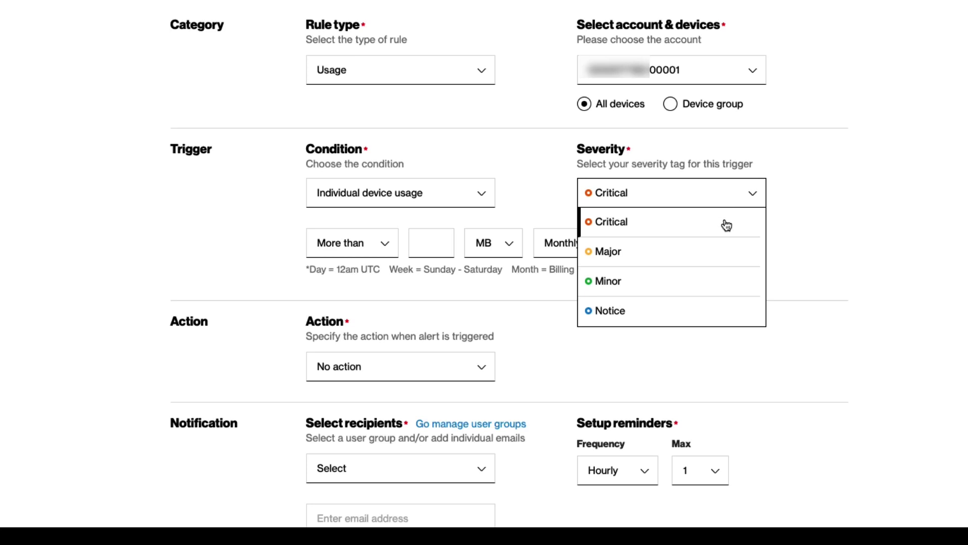
left_click(720, 252)
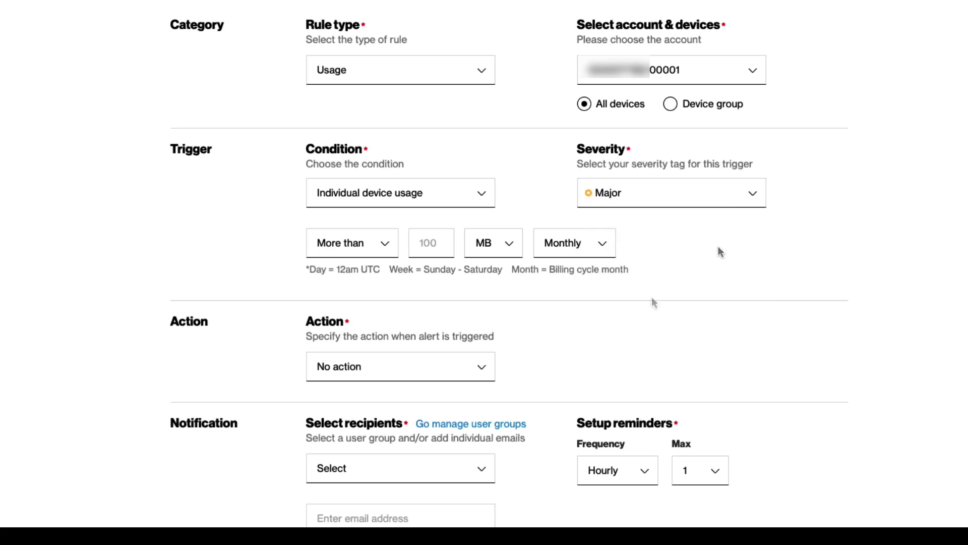
left_click(491, 365)
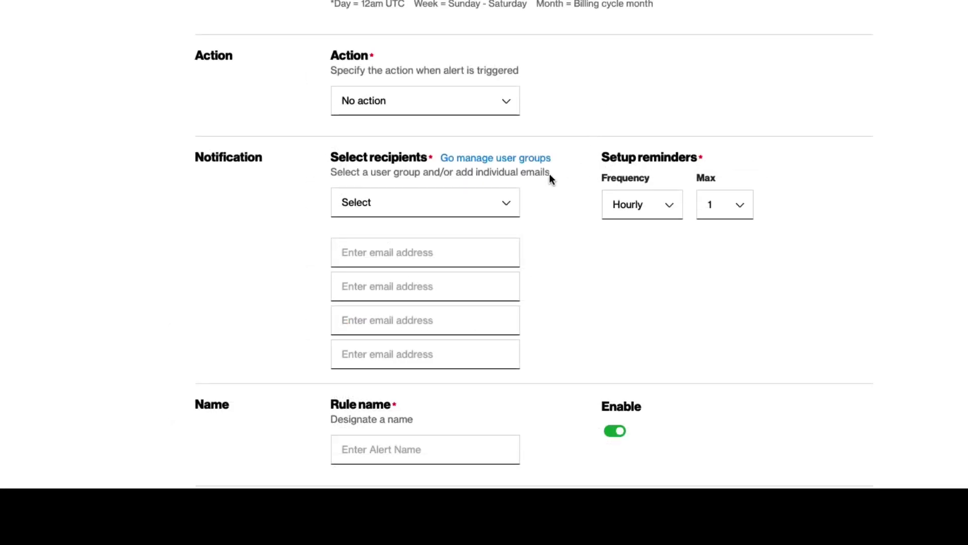
- Add an individual recipient email address and keep reminders at Hourly with a maximum of 1
left_click(483, 207)
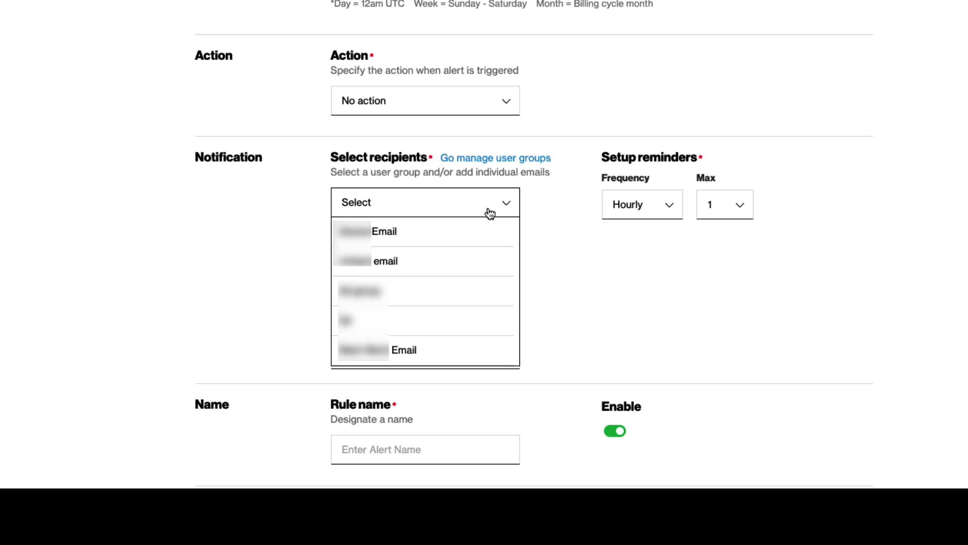
left_click(487, 209)
left_click(460, 252)
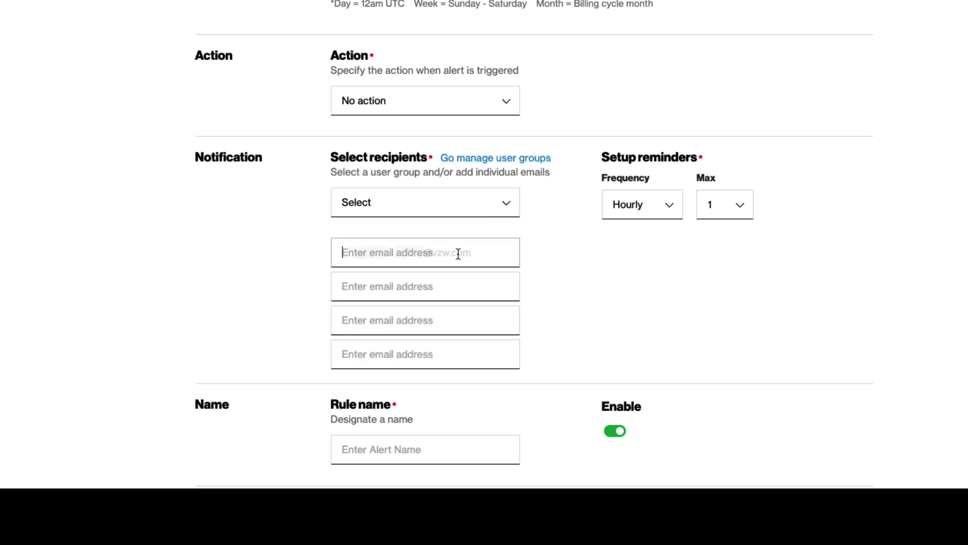
key("ctrl+v")
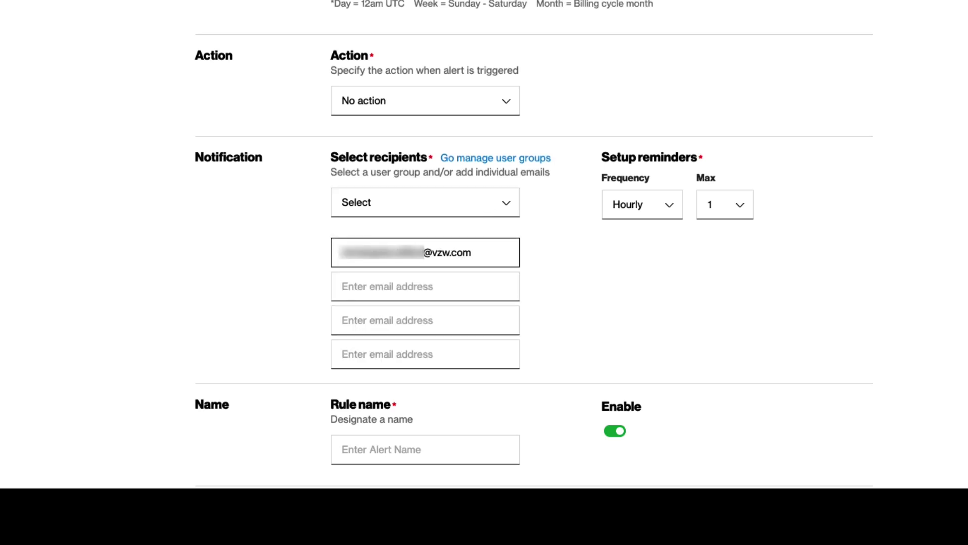
left_click(681, 206)
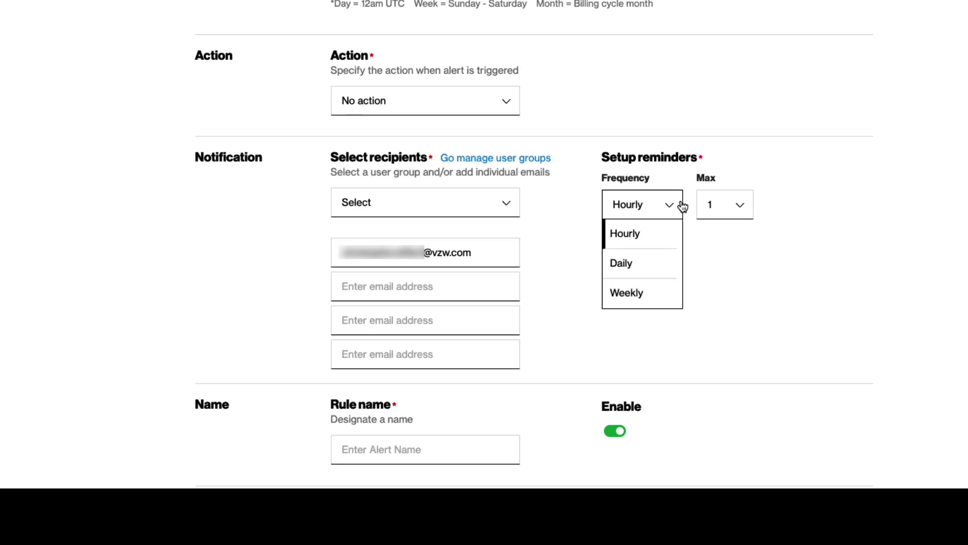
left_click(718, 236)
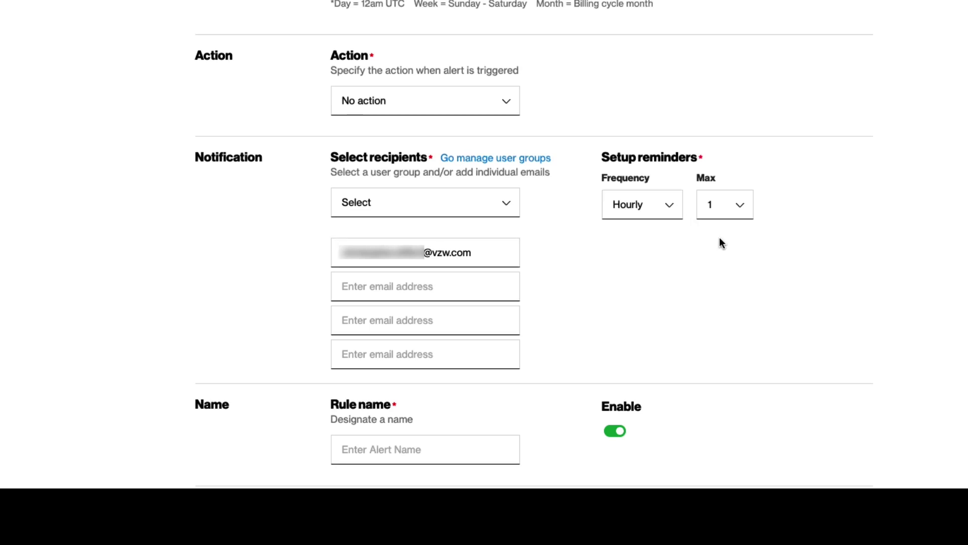
left_click(740, 208)
left_click(790, 302)
- Name the rule 'test usage' and save it
left_click(388, 452)
type("test usage")
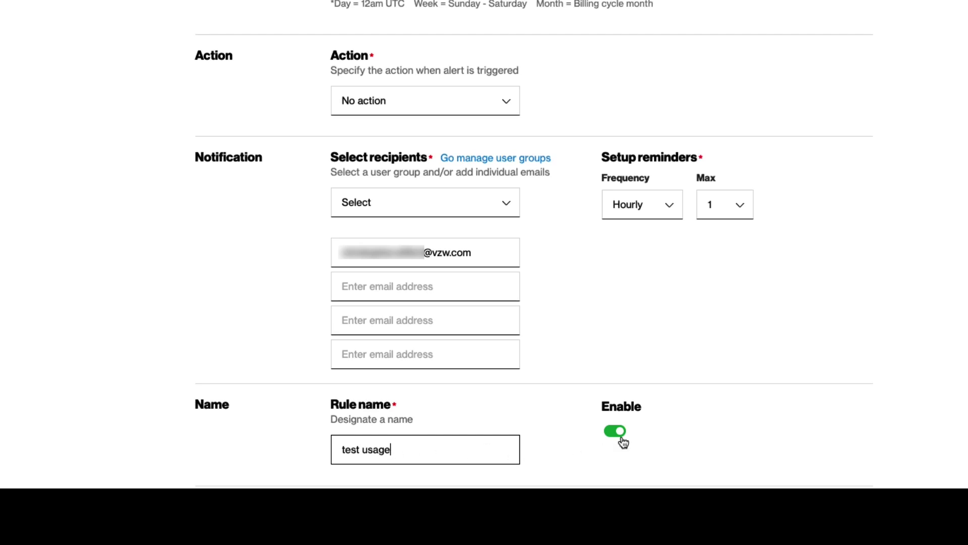
scroll(620, 438, "down", 5)
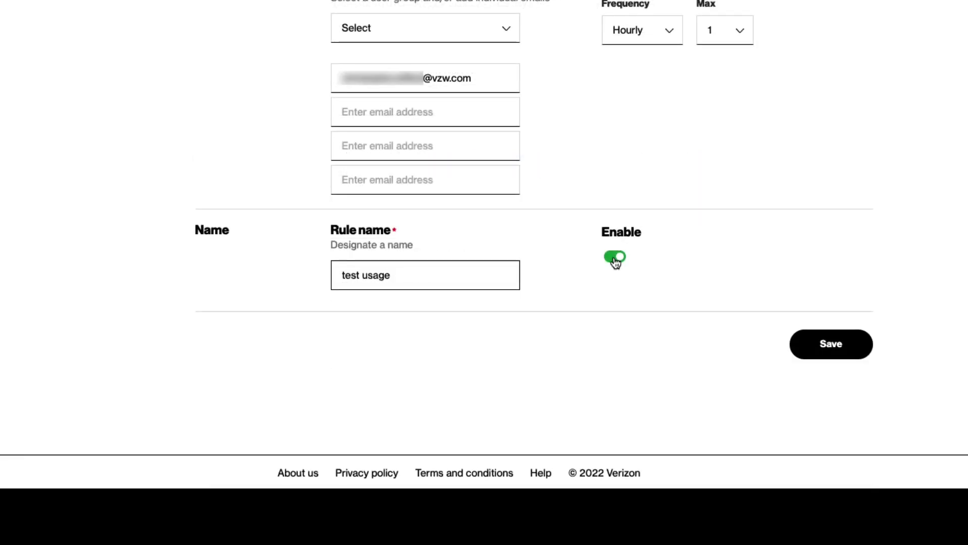
left_click(861, 353)
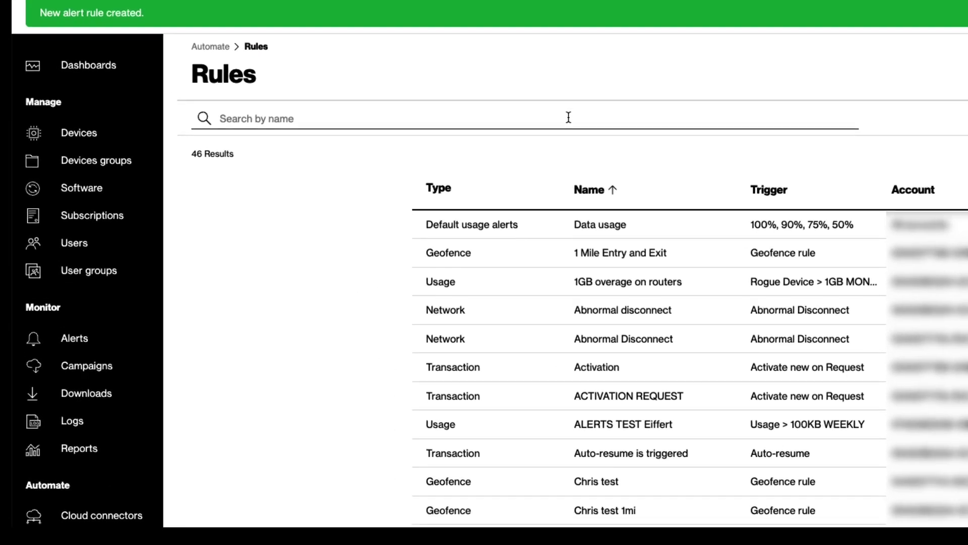
- Search Rules for 'test usage', open the rule to review it, then go to the Alerts page
left_click(298, 98)
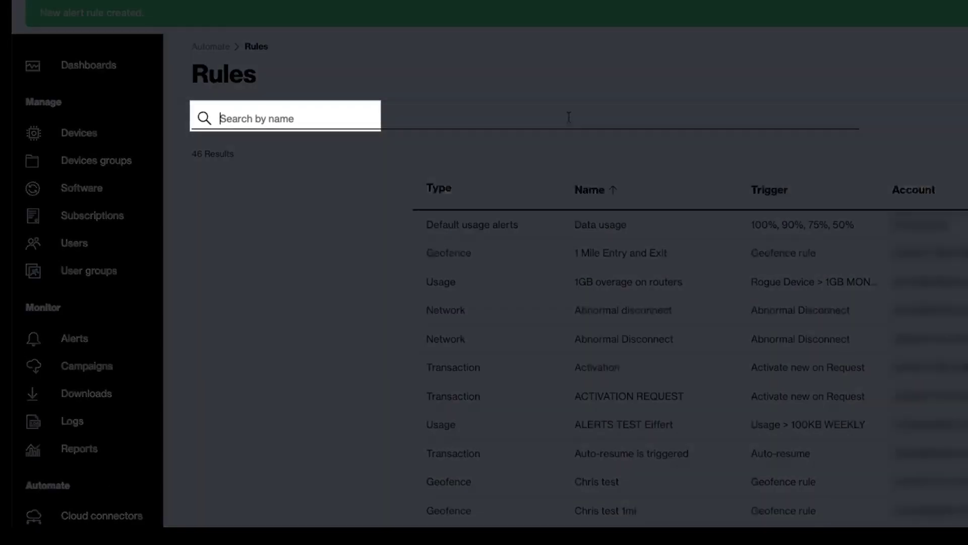
type("test usage")
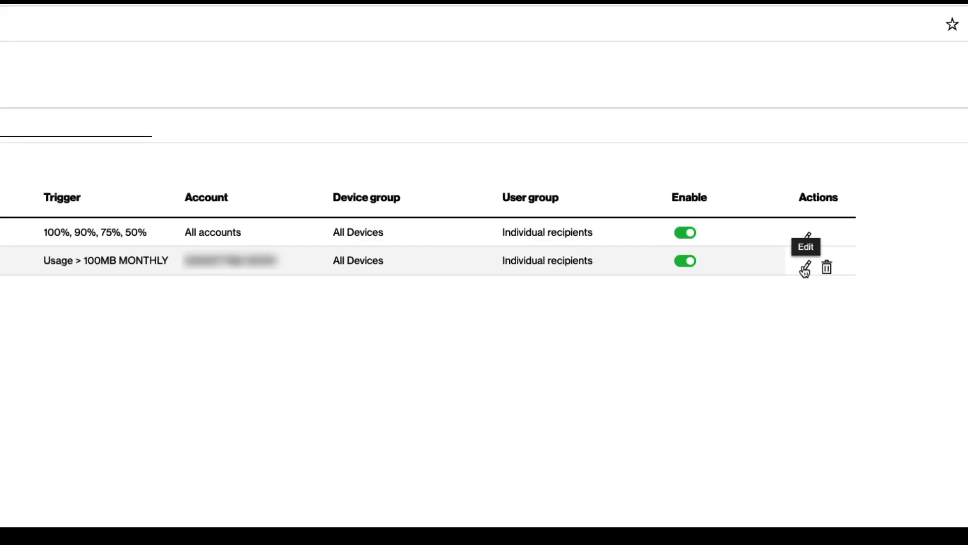
left_click(806, 266)
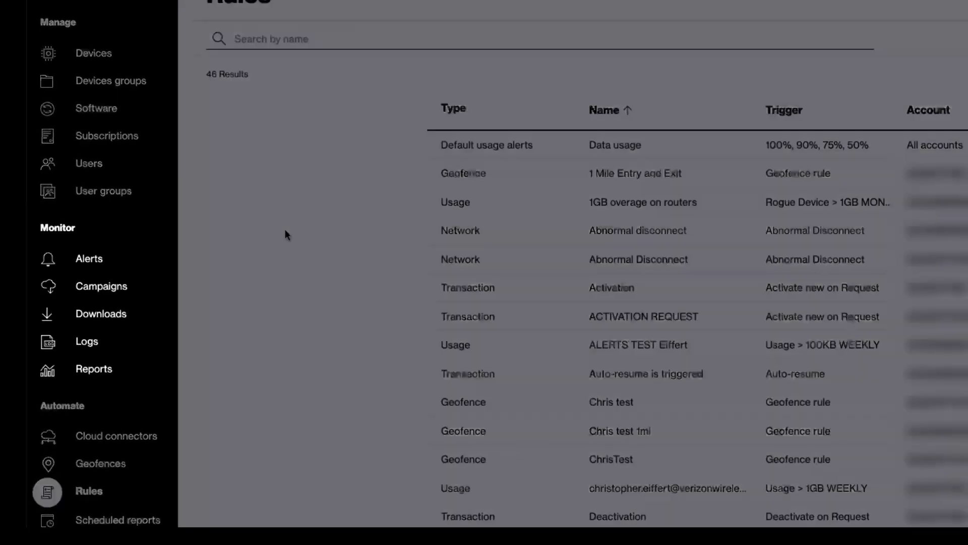
left_click(79, 265)
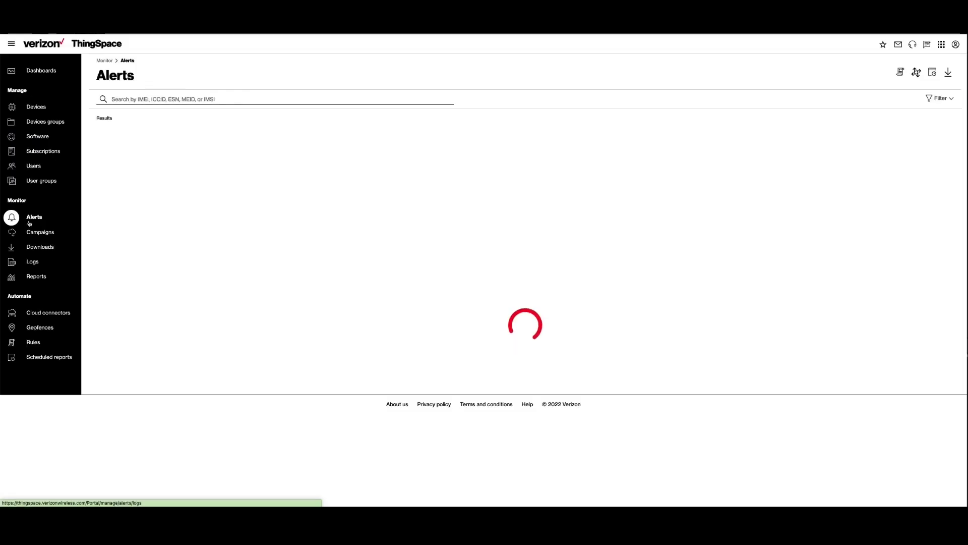